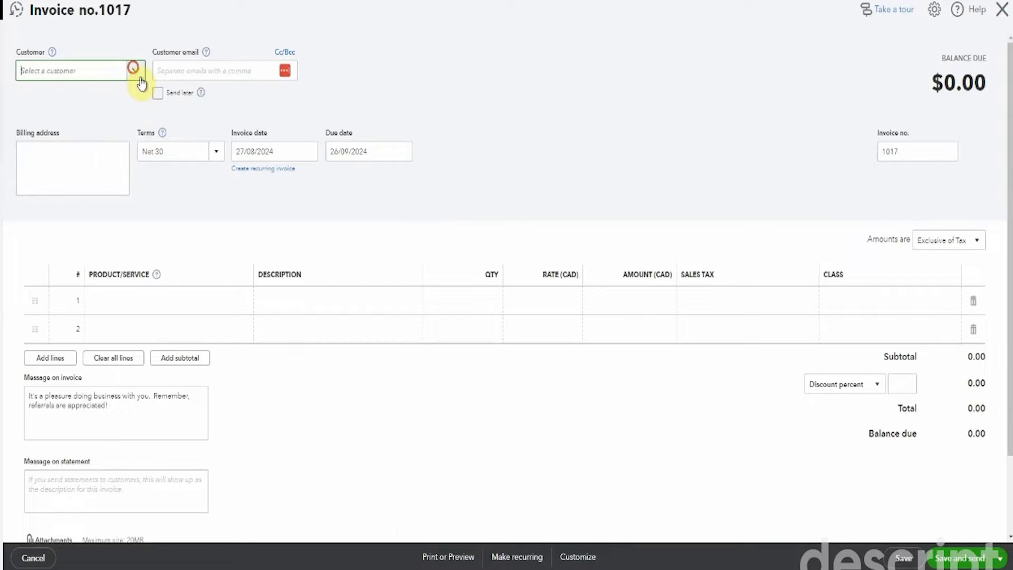
Choose the customer for the invoice and add Employee Training as the first line with Zero-rated sales tax.
click(136, 74)
click(143, 255)
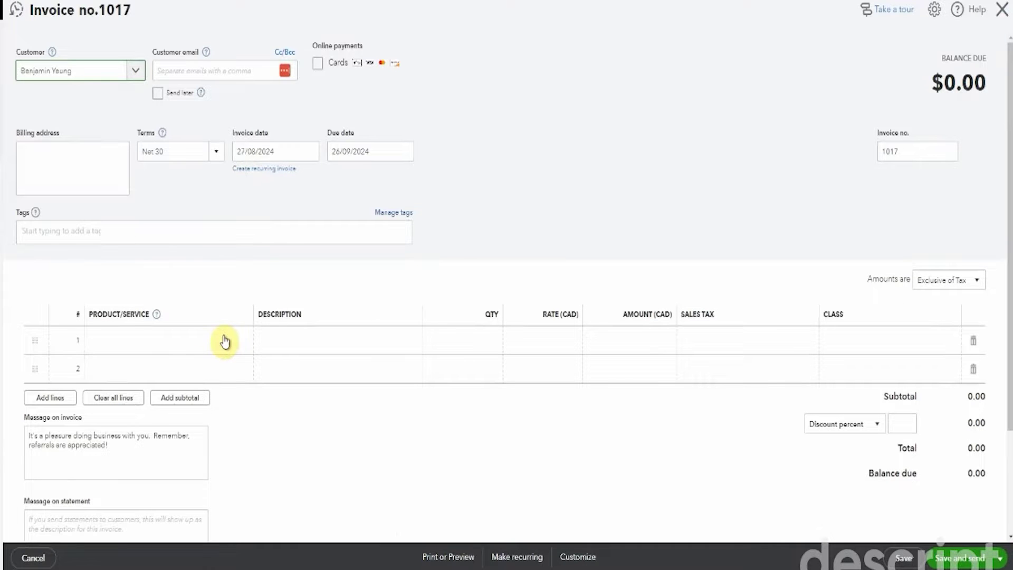
click(206, 342)
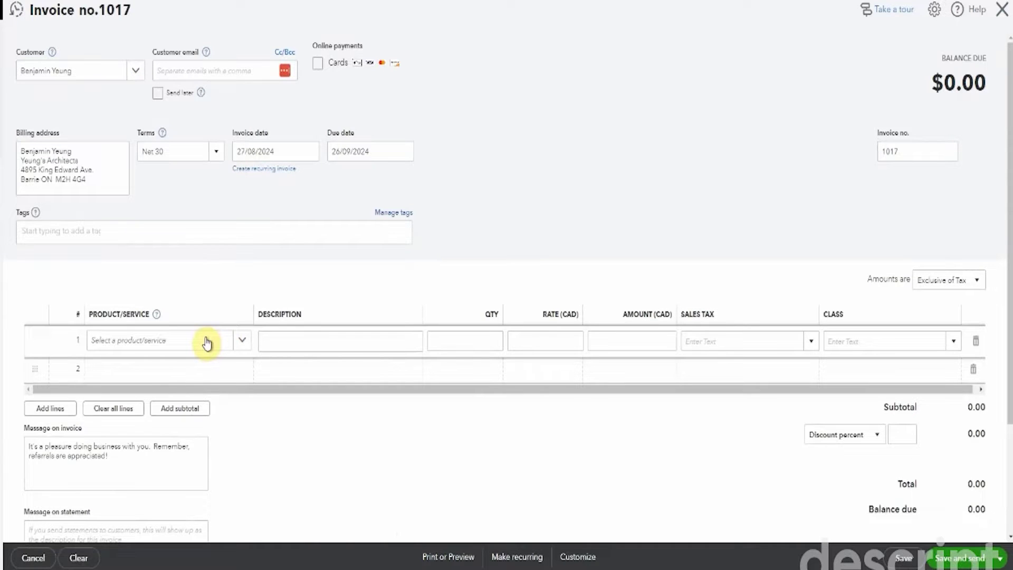
click(206, 342)
click(204, 390)
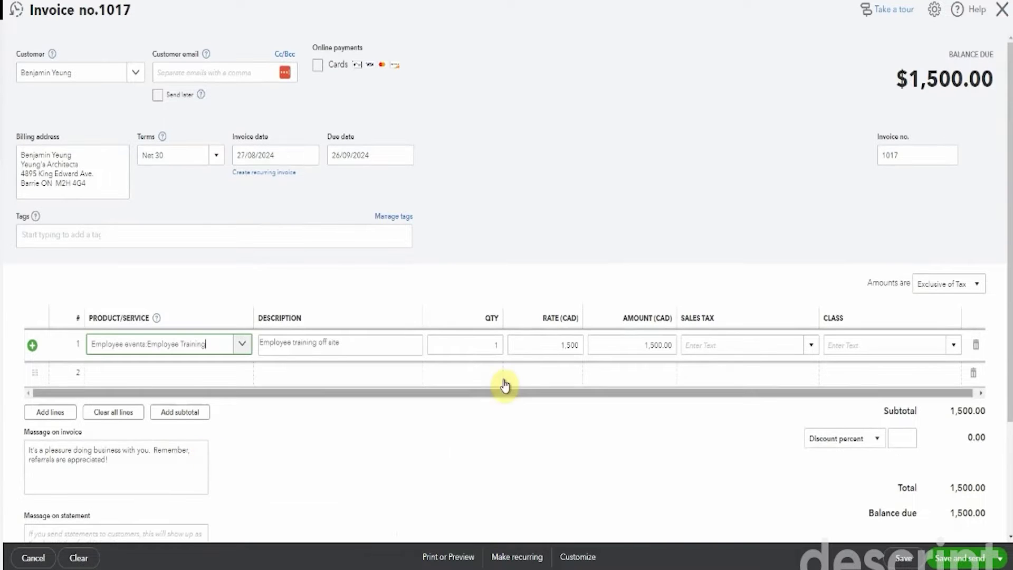
click(742, 354)
click(727, 366)
Add Name Badges as the second invoice line with quantity 501 and Exempt sales tax.
scroll(694, 177, down, 3)
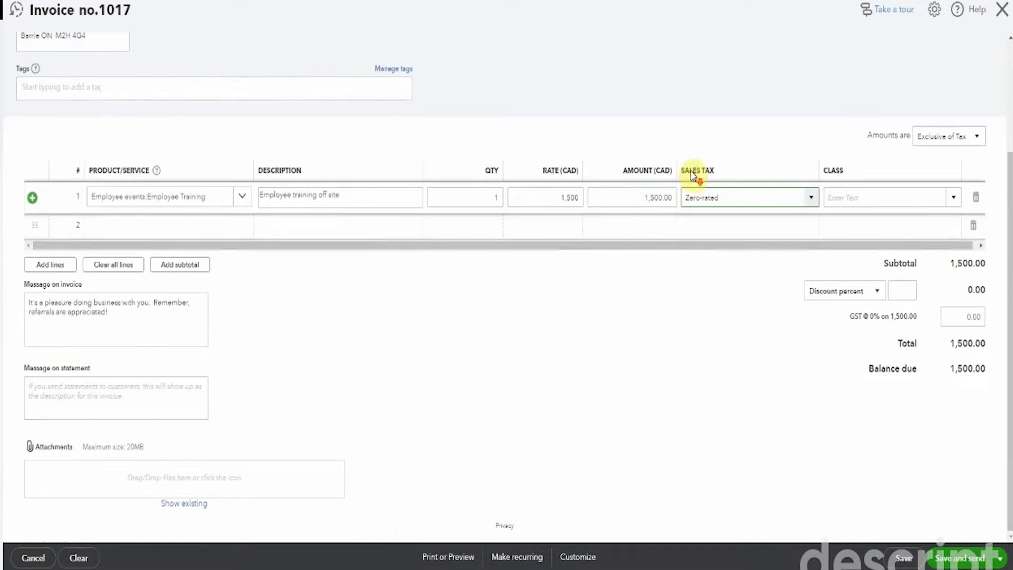
click(220, 226)
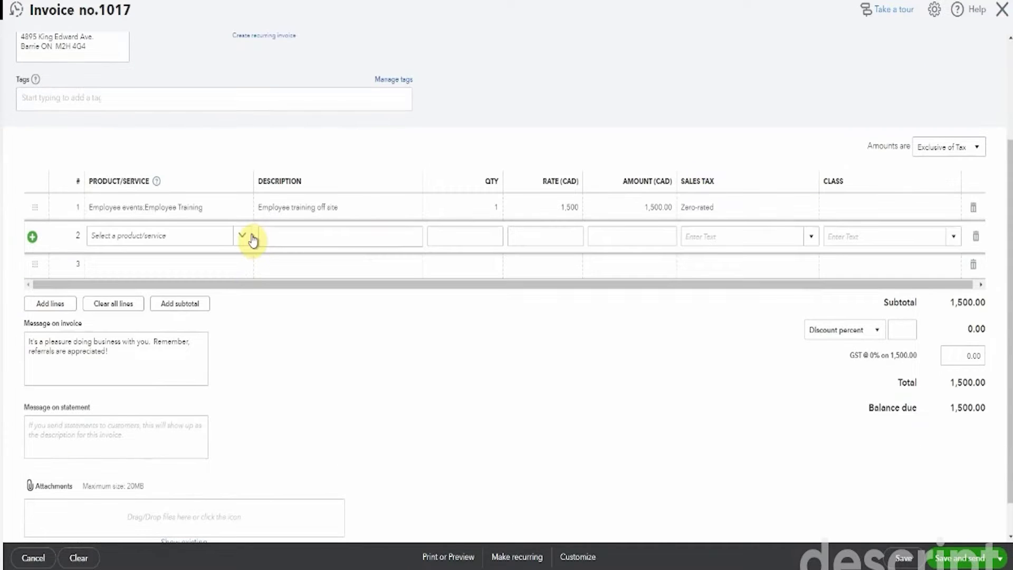
click(252, 240)
click(209, 393)
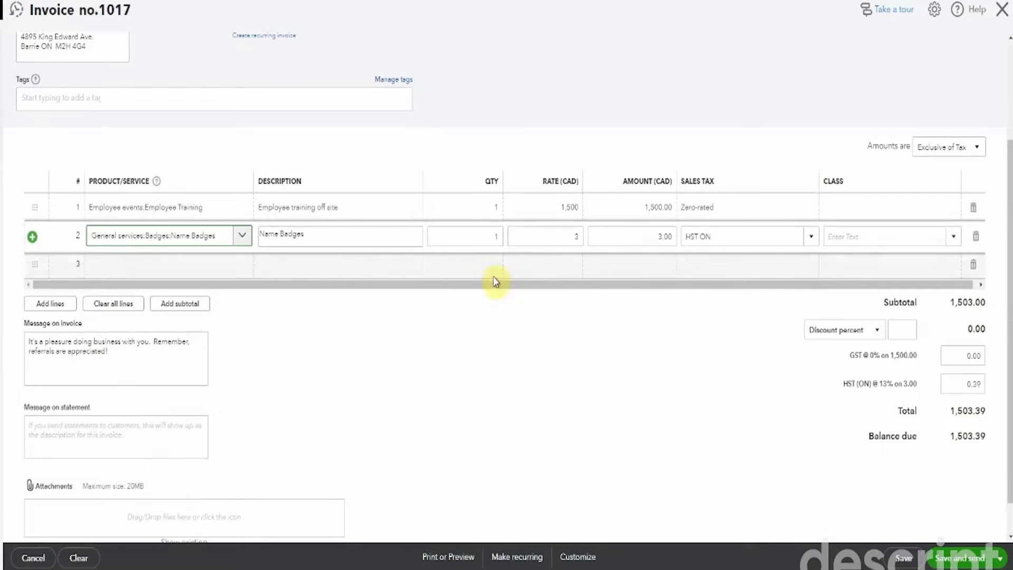
click(495, 235)
text(1,)
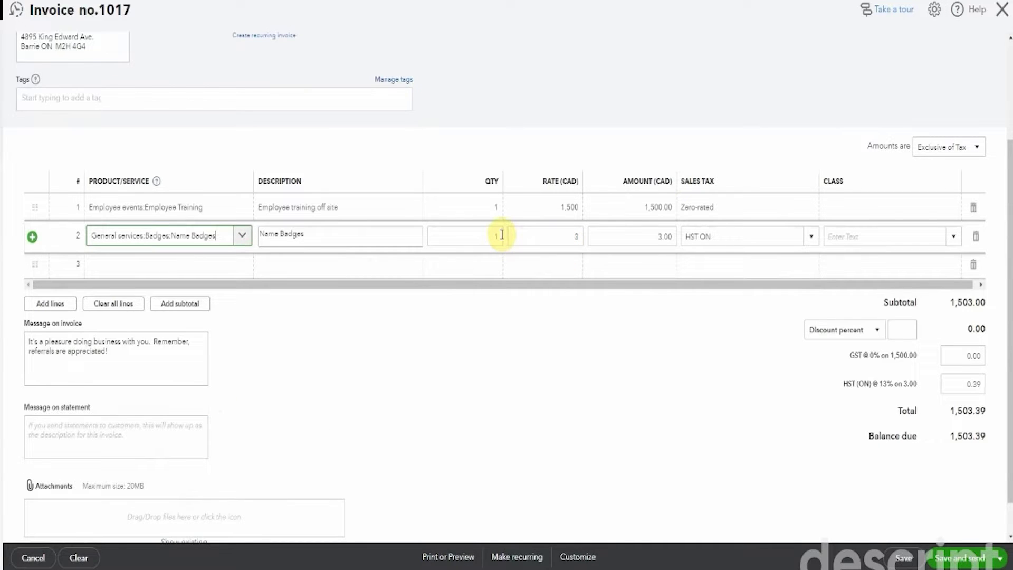
text(50)
key(Tab)
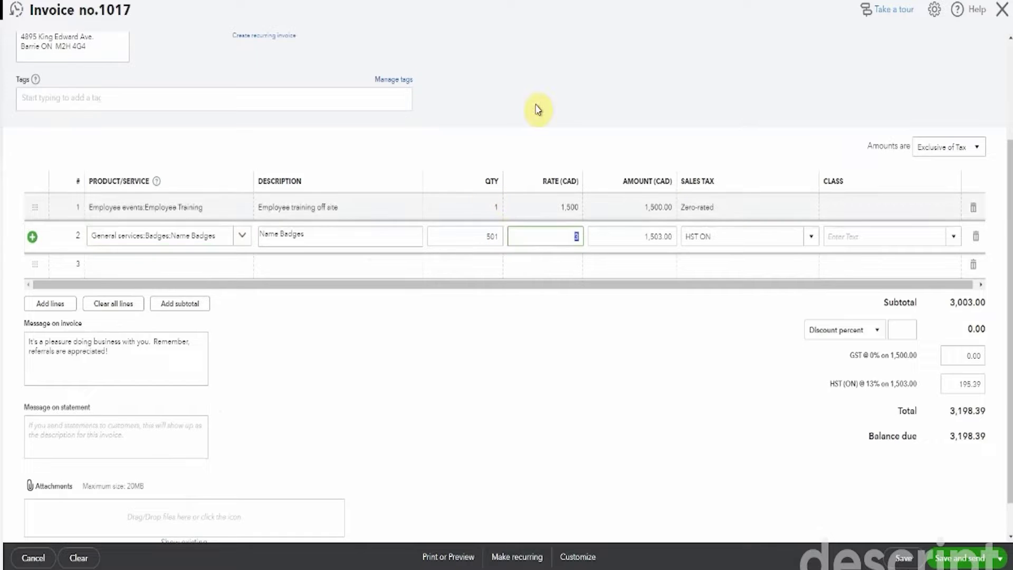
click(809, 237)
click(759, 262)
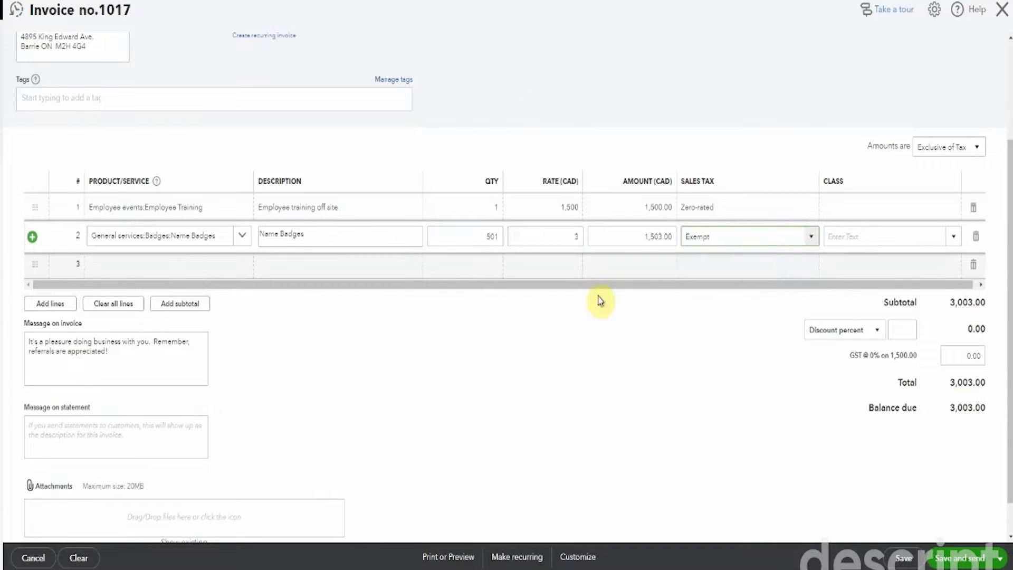
Add Guest Book as the third invoice line with Out of Scope sales tax.
click(210, 262)
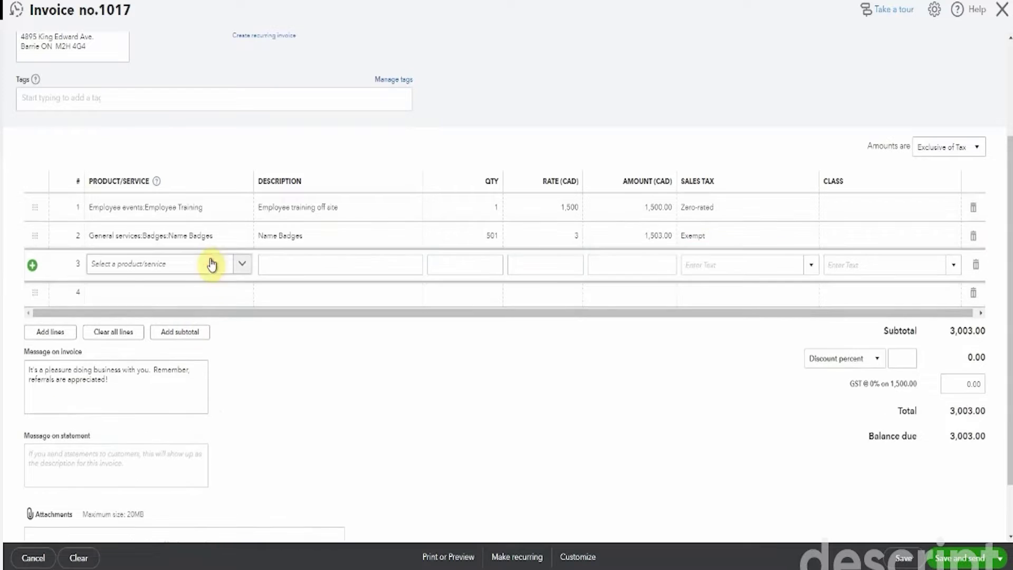
click(241, 264)
click(237, 425)
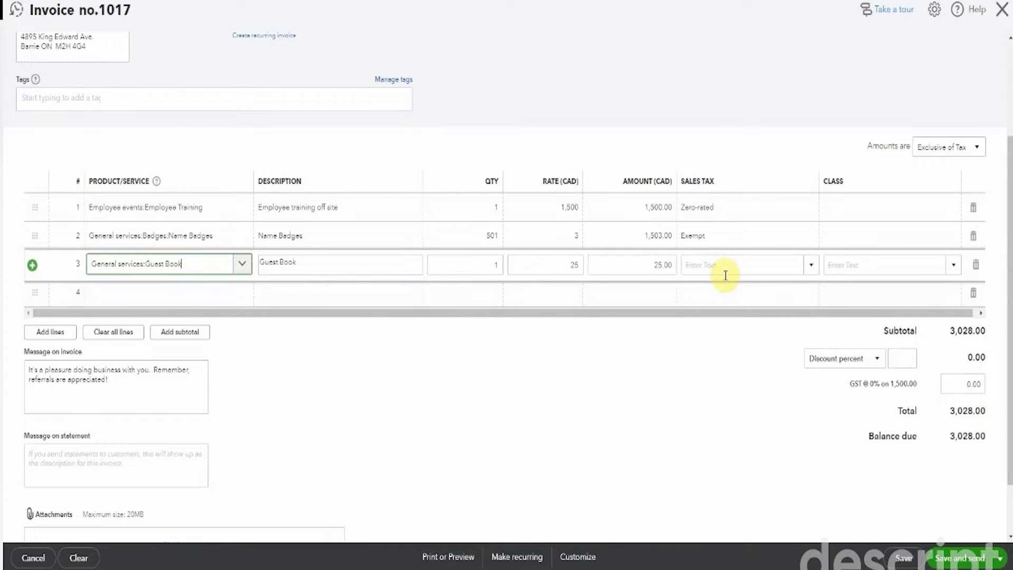
click(725, 275)
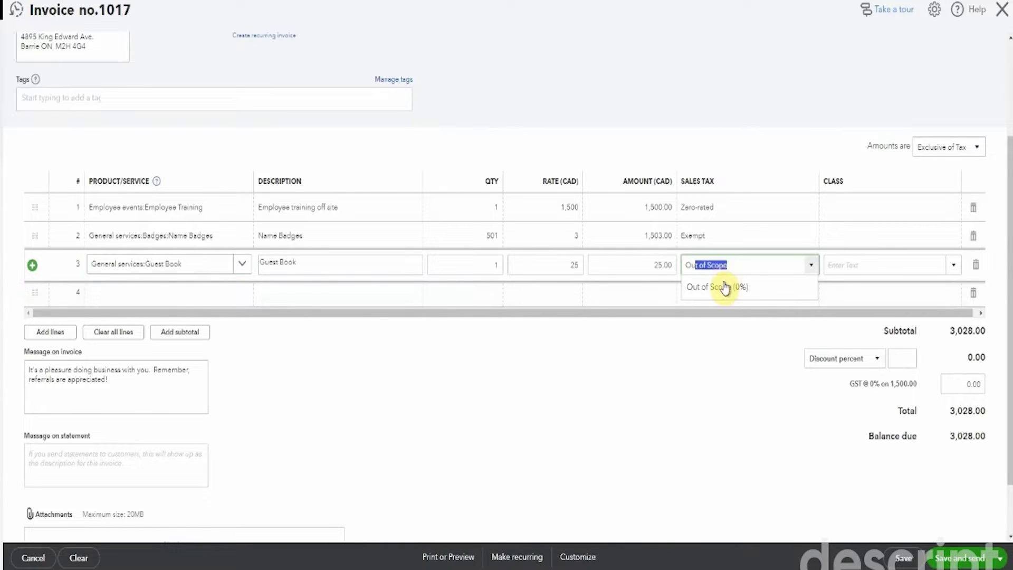
click(719, 294)
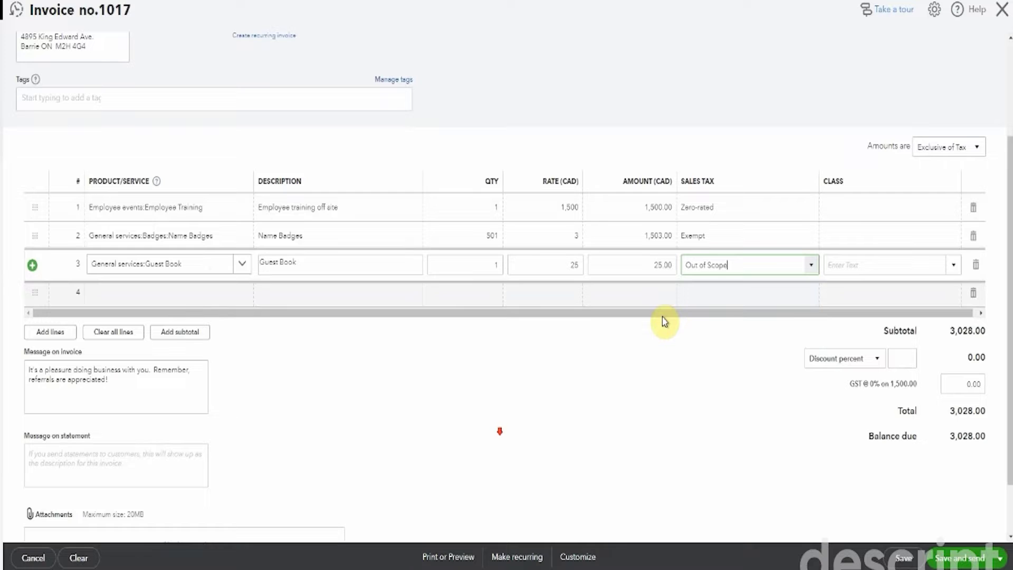
From the fourth invoice line, create a new item of type Service named Credit Card Fees.
click(221, 291)
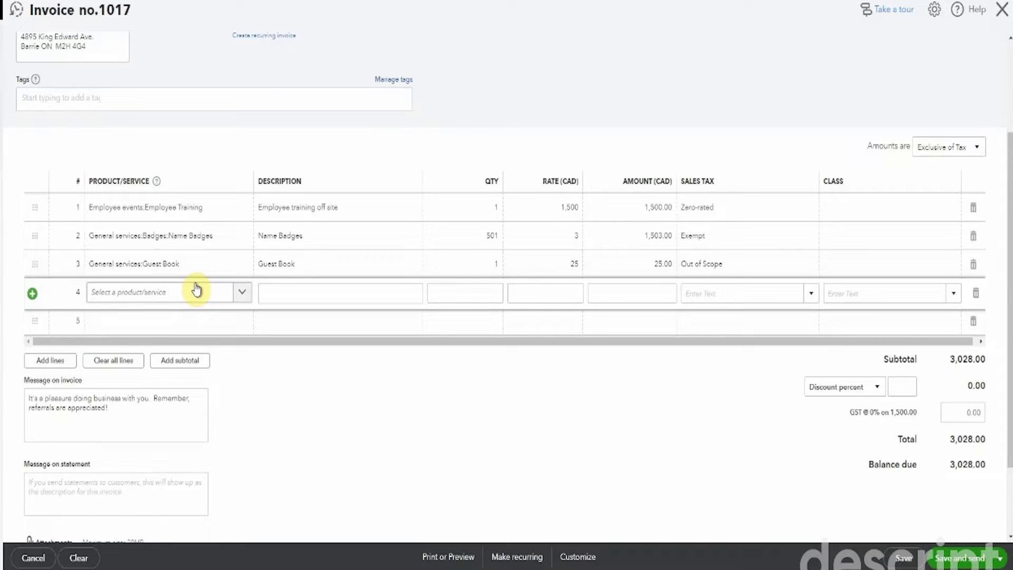
click(240, 293)
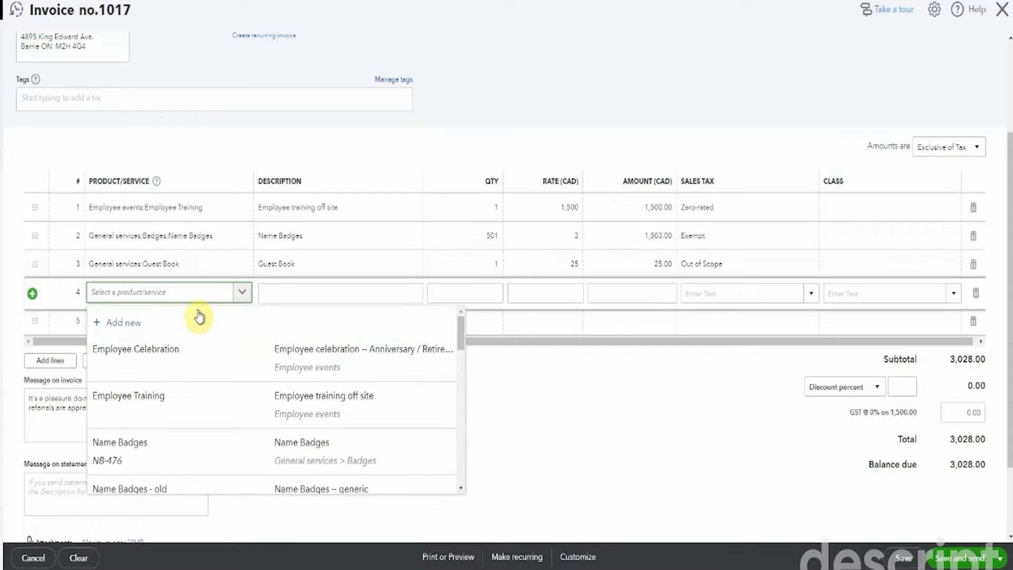
click(143, 324)
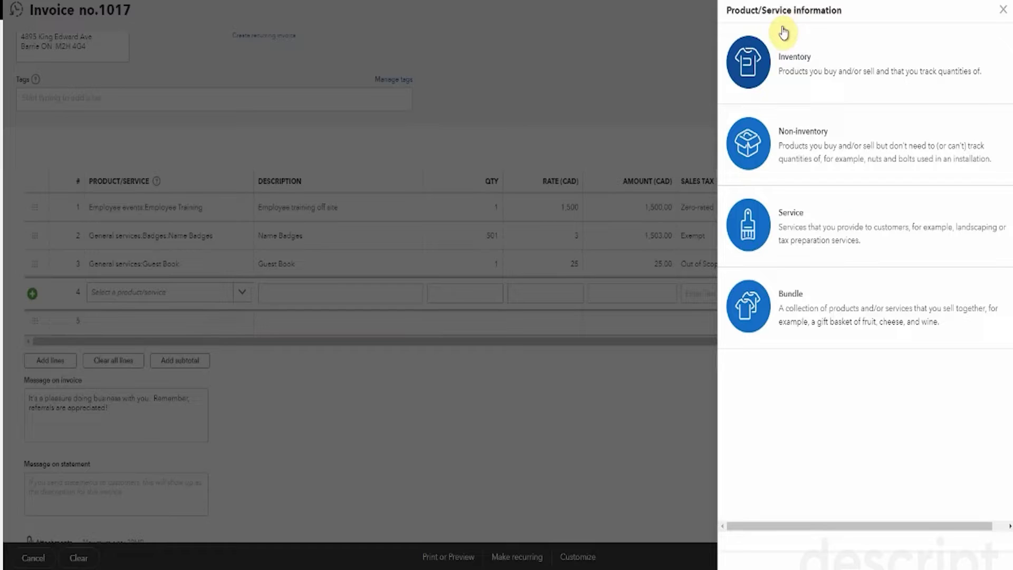
click(852, 226)
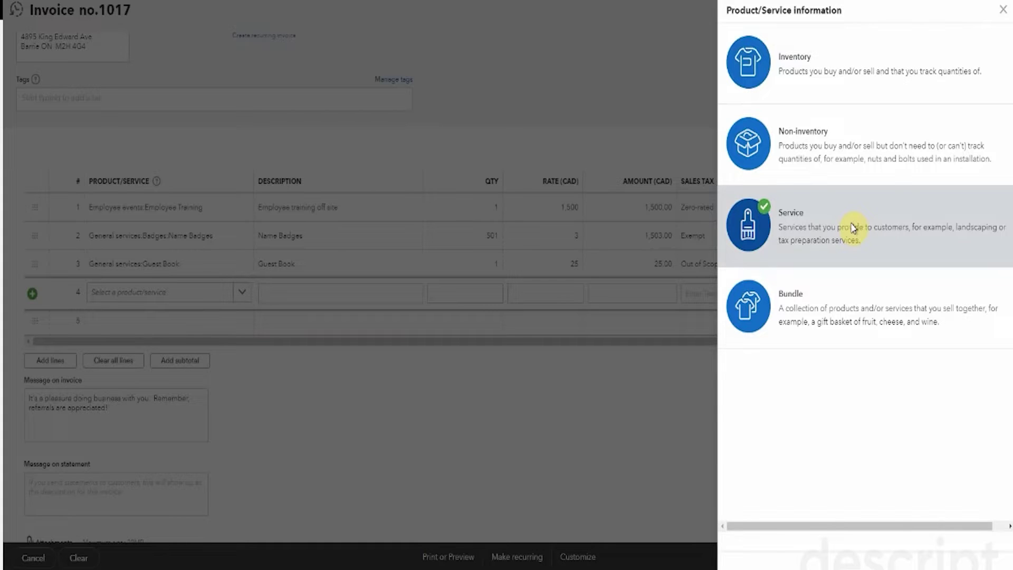
click(853, 226)
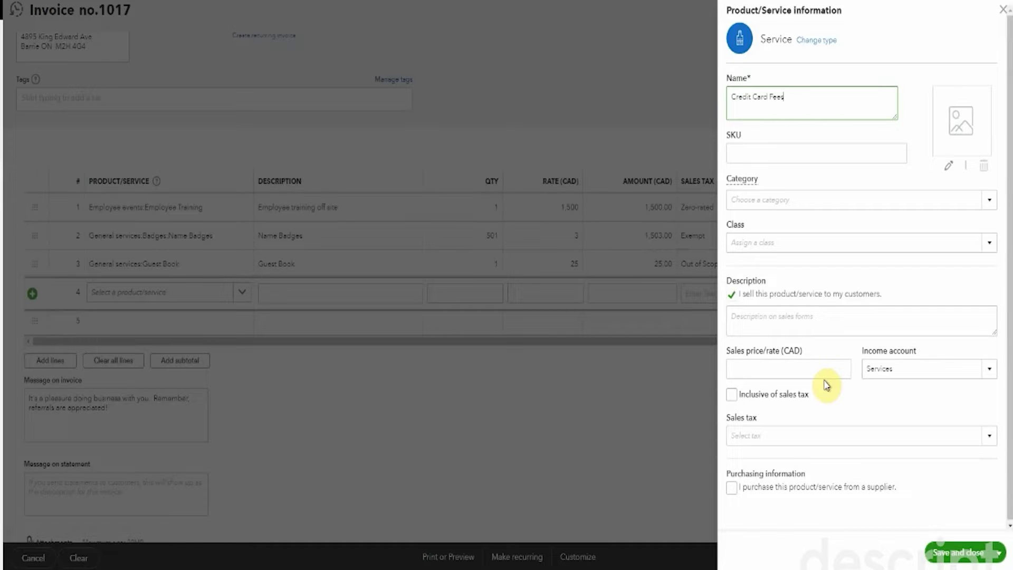
Create an income account named Credit card fee with detail type Service/Fee Income for the service item, and save the item.
click(988, 369)
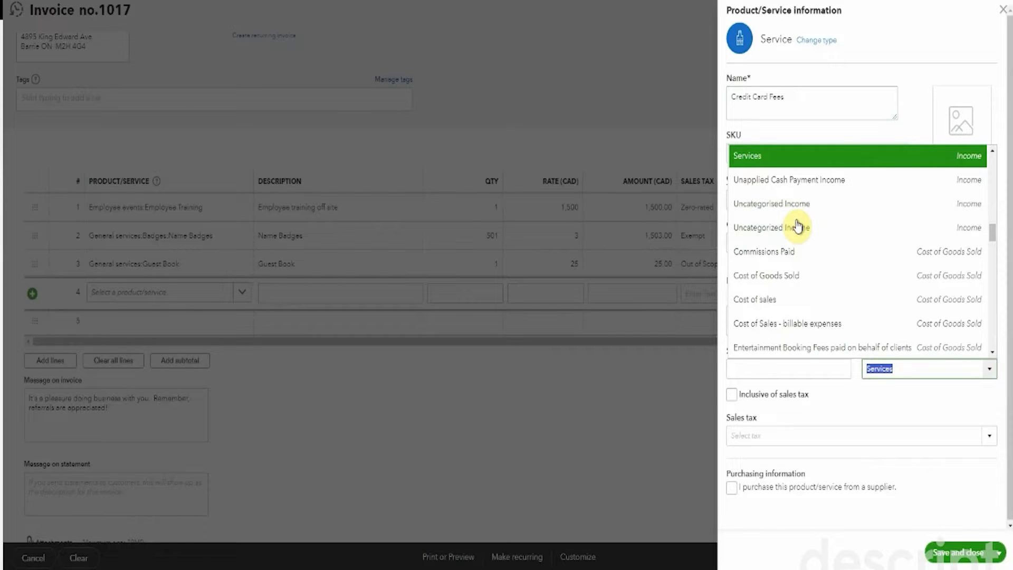
scroll(797, 227, down, 3)
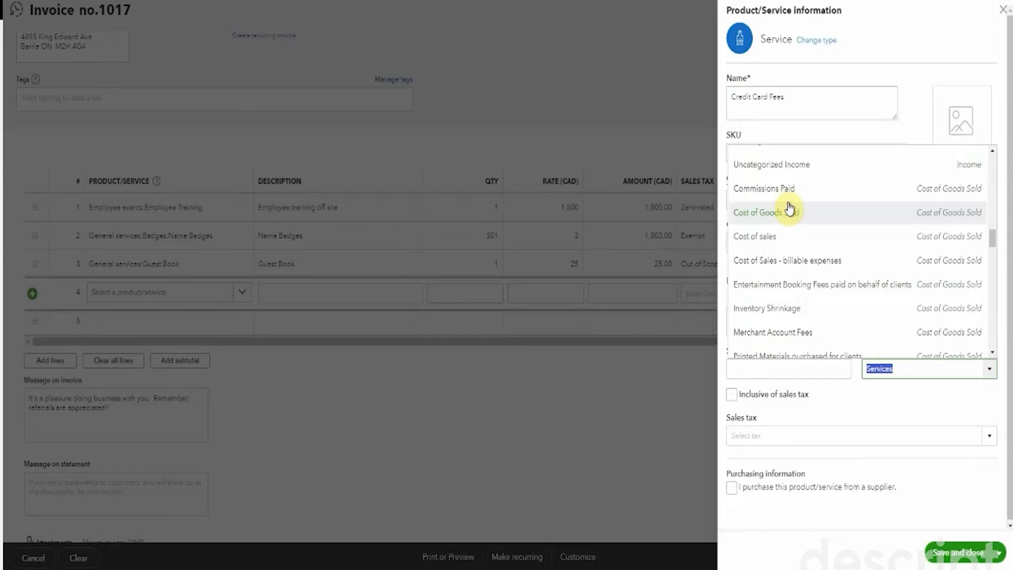
scroll(791, 221, up, 10)
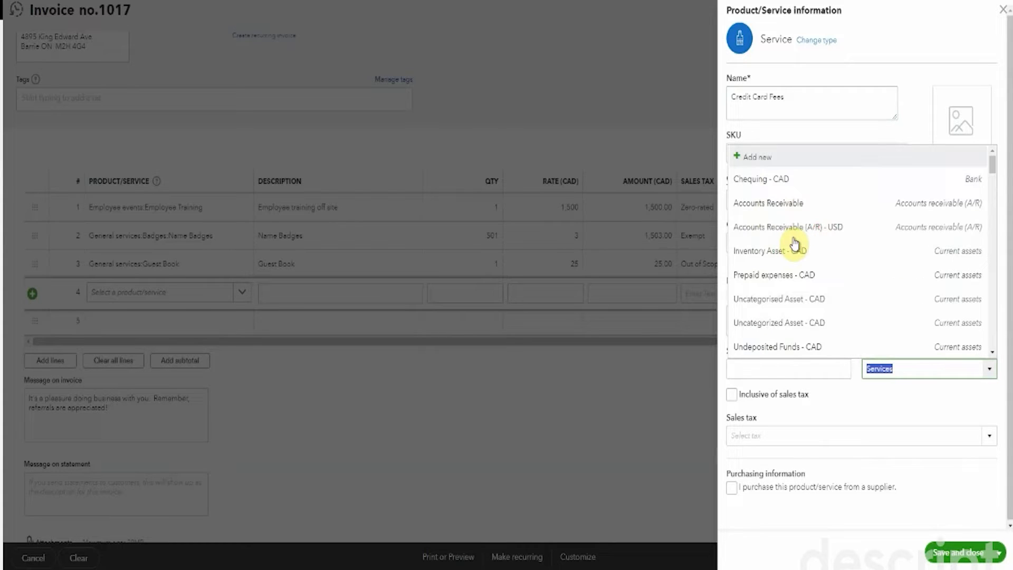
scroll(796, 244, down, 5)
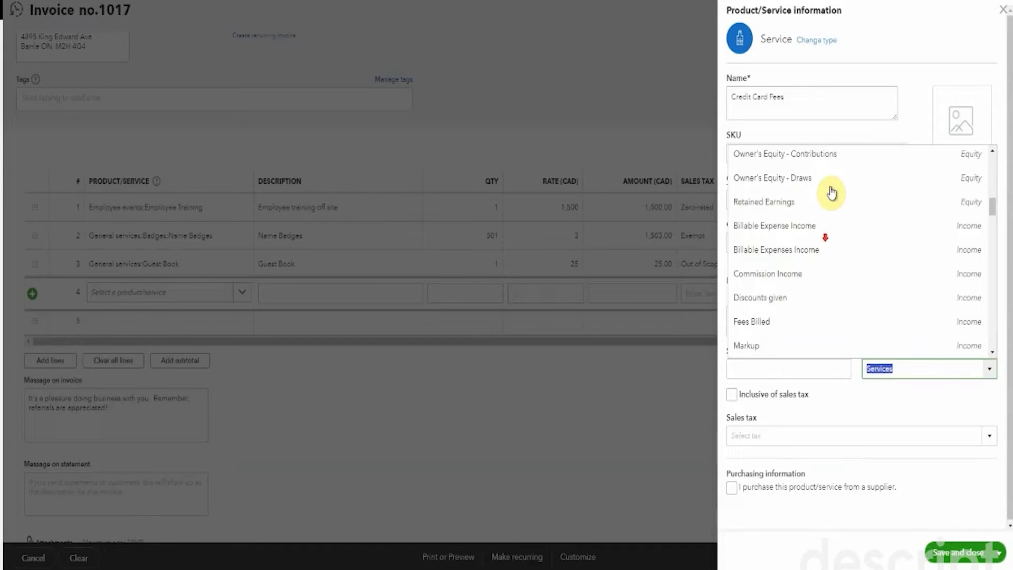
scroll(820, 237, up, 4)
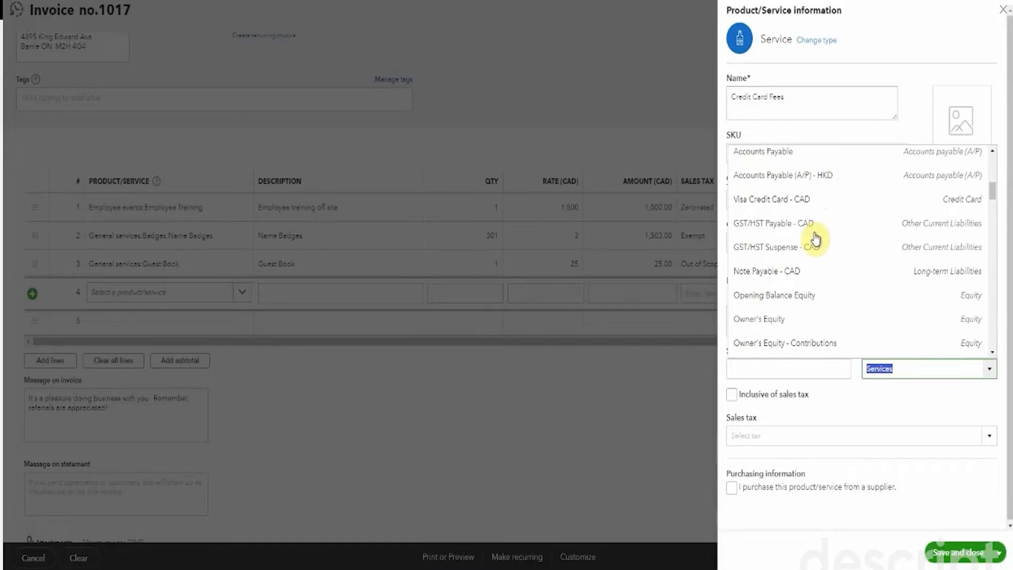
scroll(820, 238, up, 5)
click(774, 158)
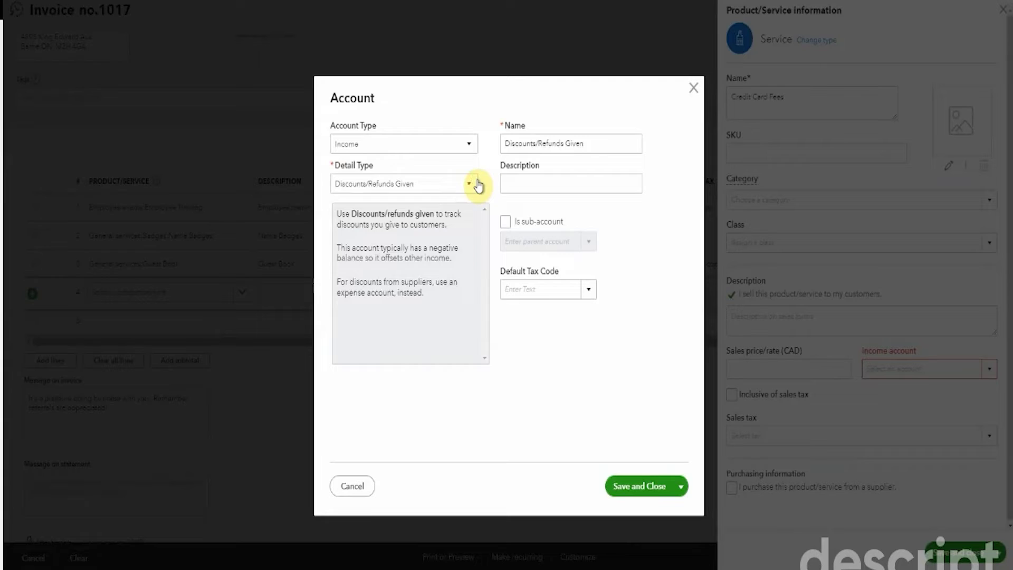
click(471, 182)
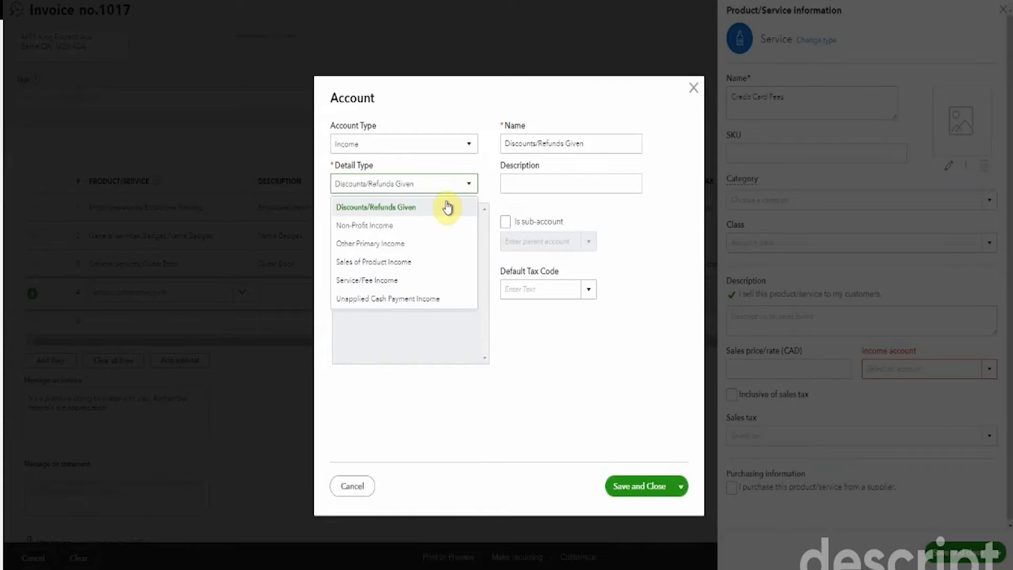
click(380, 280)
drag(576, 145, 466, 174)
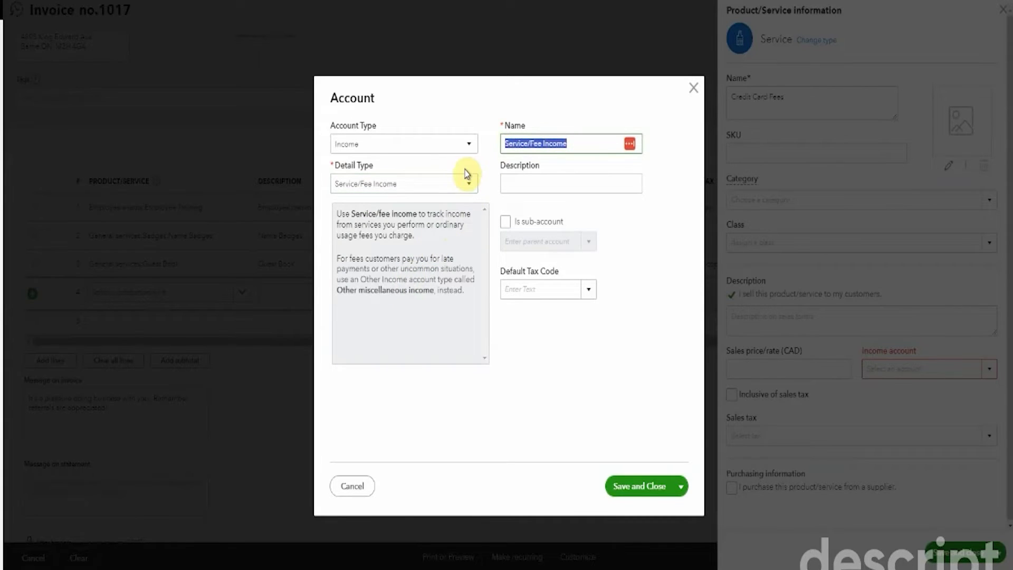
text(Credit card fee)
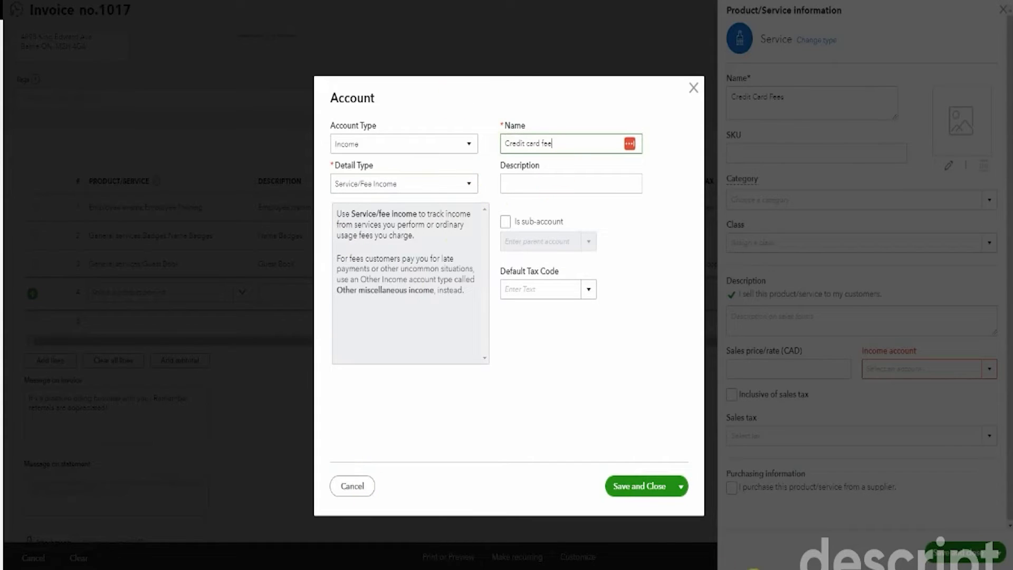
click(638, 483)
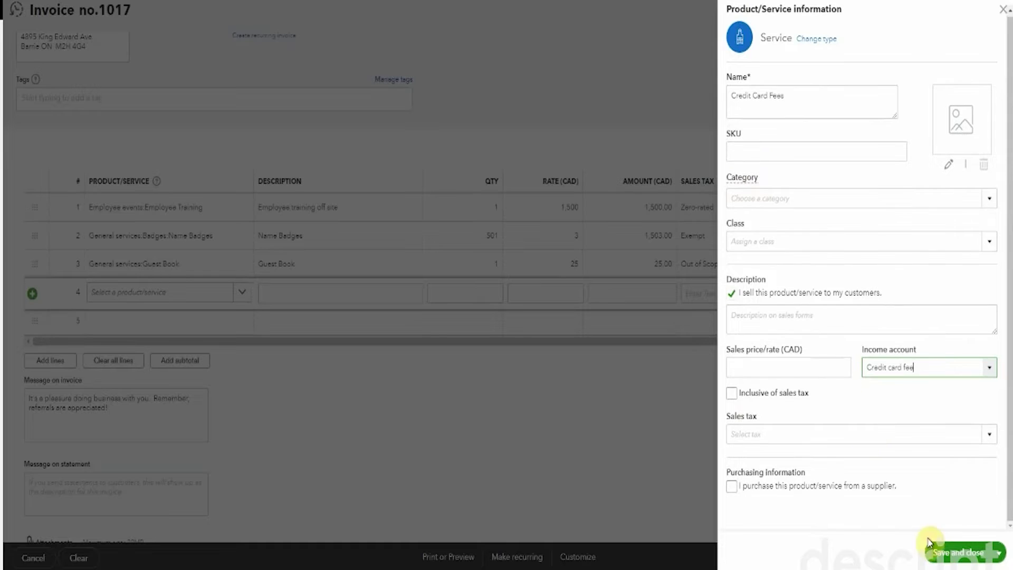
click(947, 555)
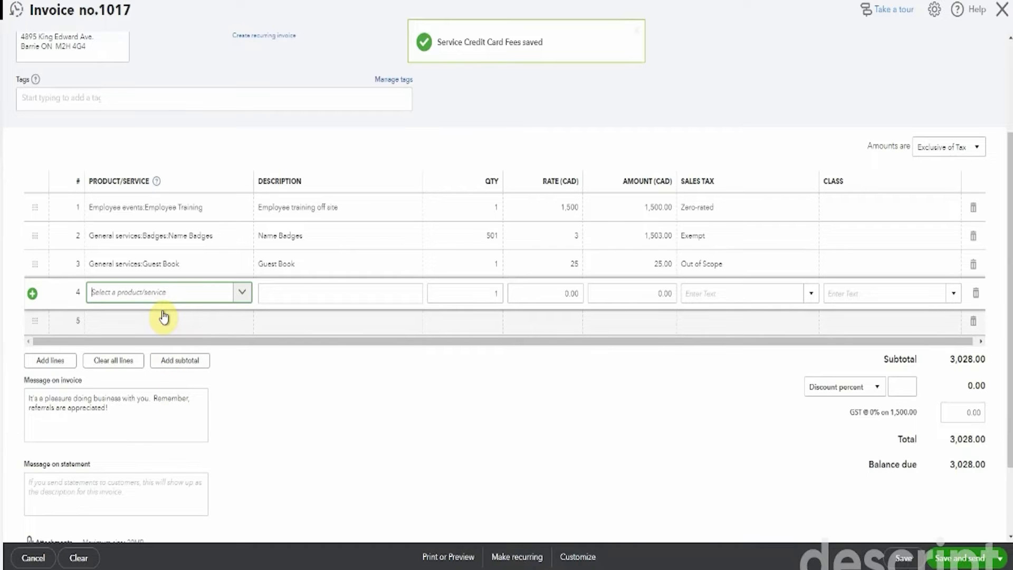
Put Credit Card Fees on the fourth invoice line with quantity 0.03, rate 3028 and Exempt sales tax.
text(cred)
click(163, 351)
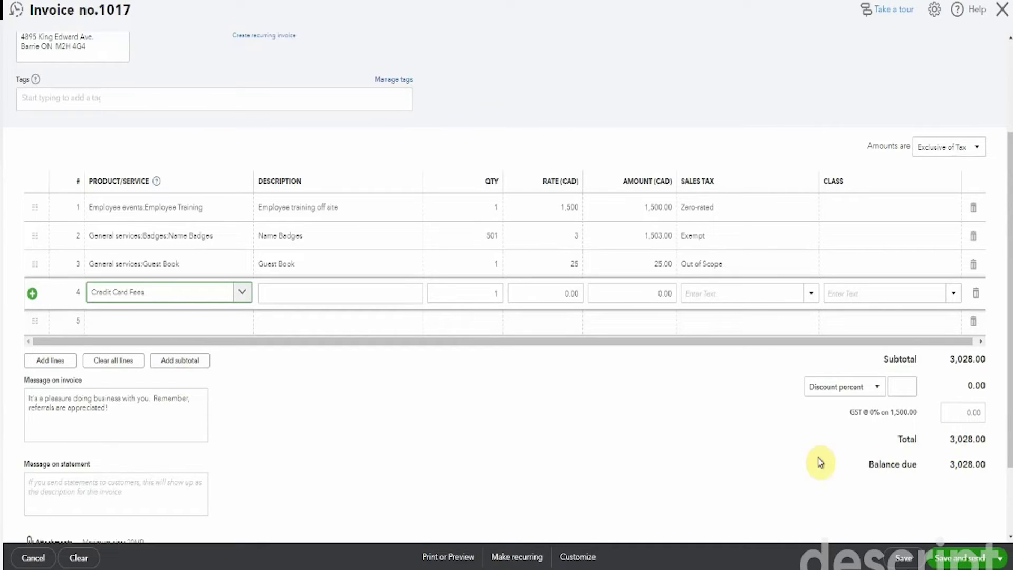
click(501, 299)
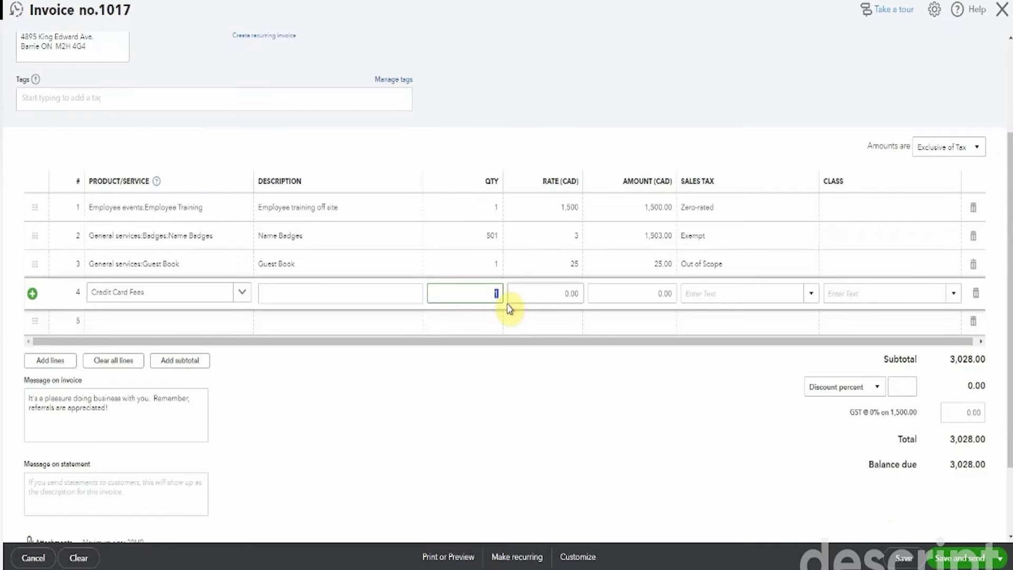
text(0.03)
key(Tab)
text(3028)
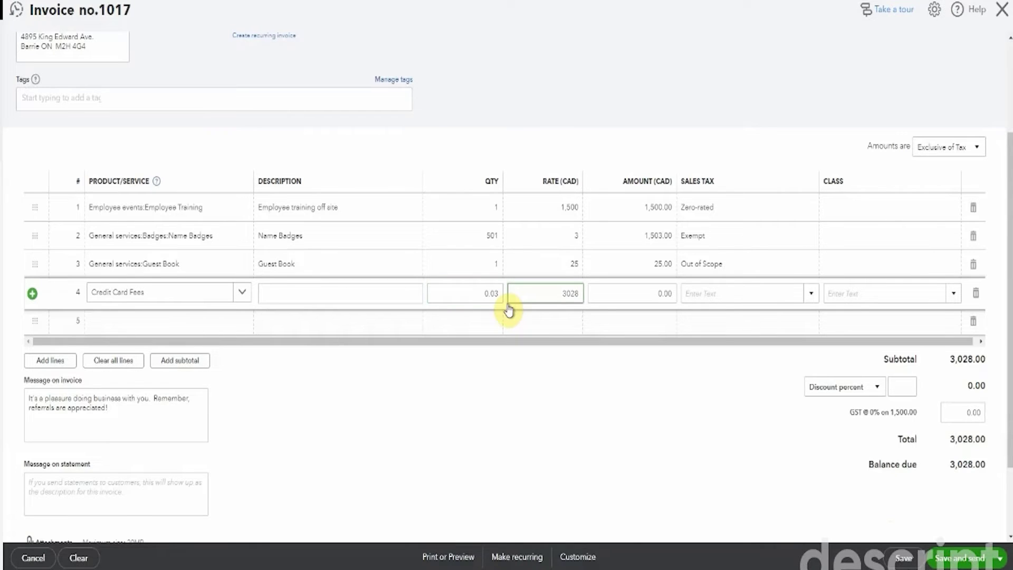
key(Tab)
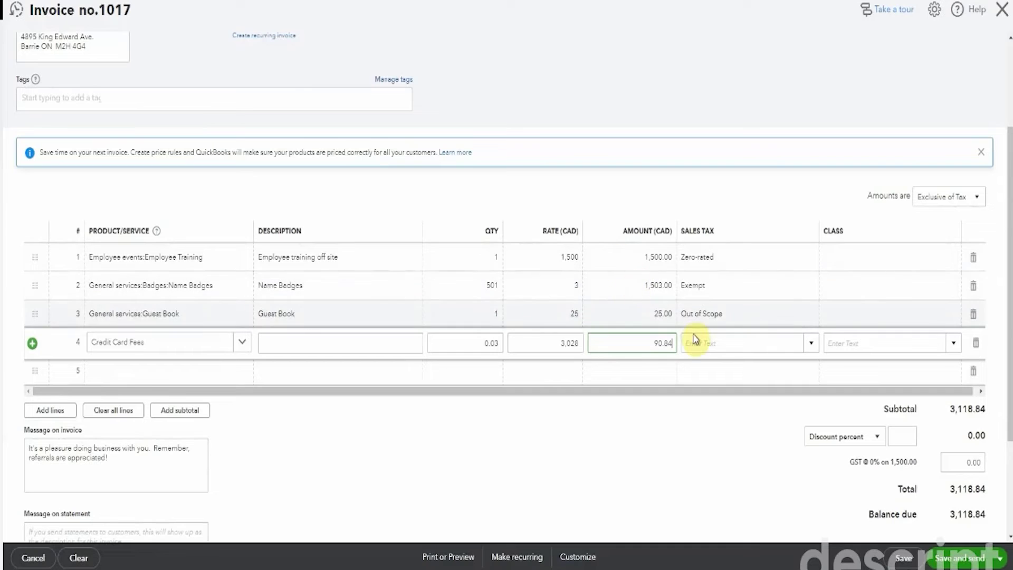
click(692, 351)
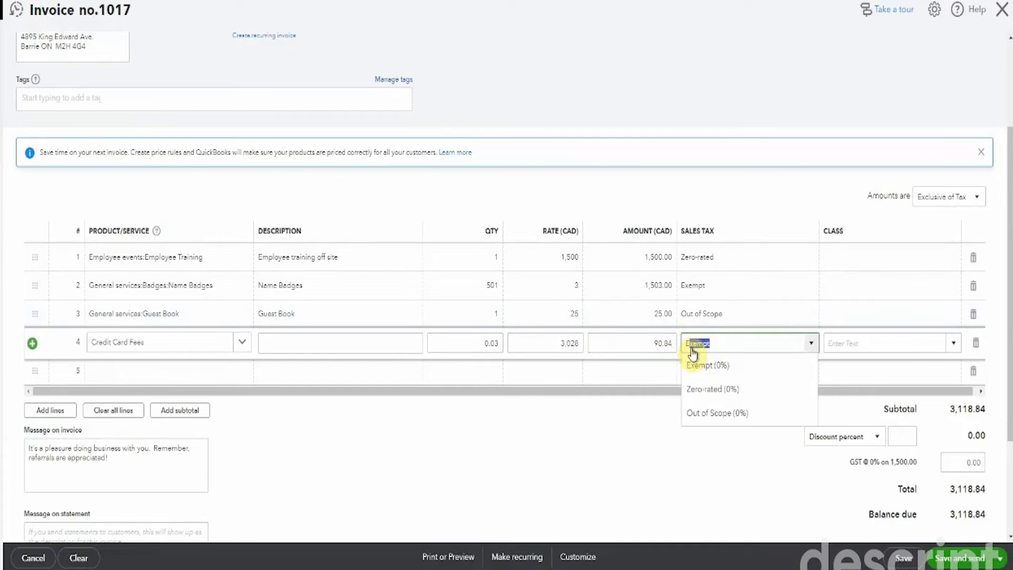
click(697, 362)
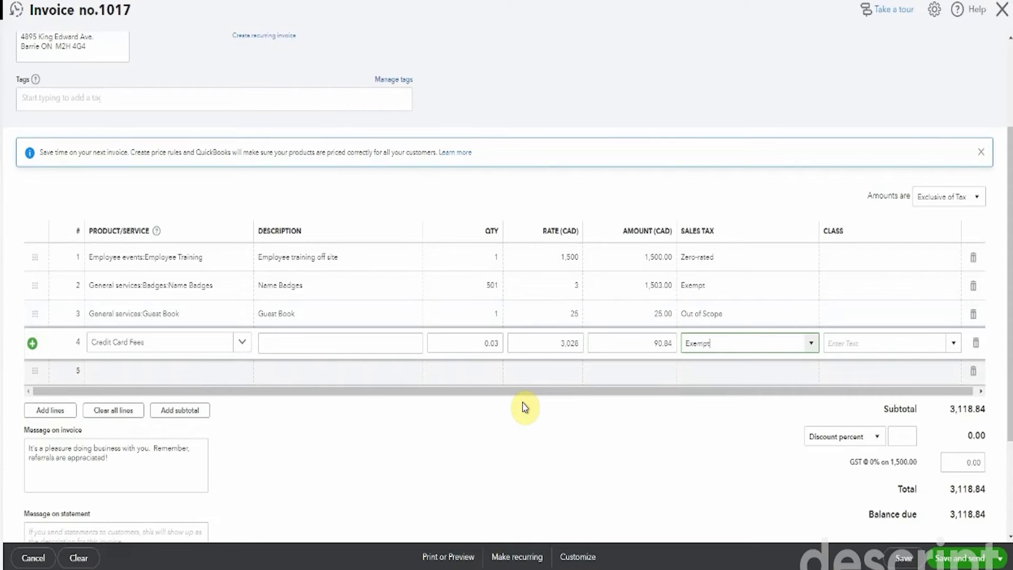
click(524, 406)
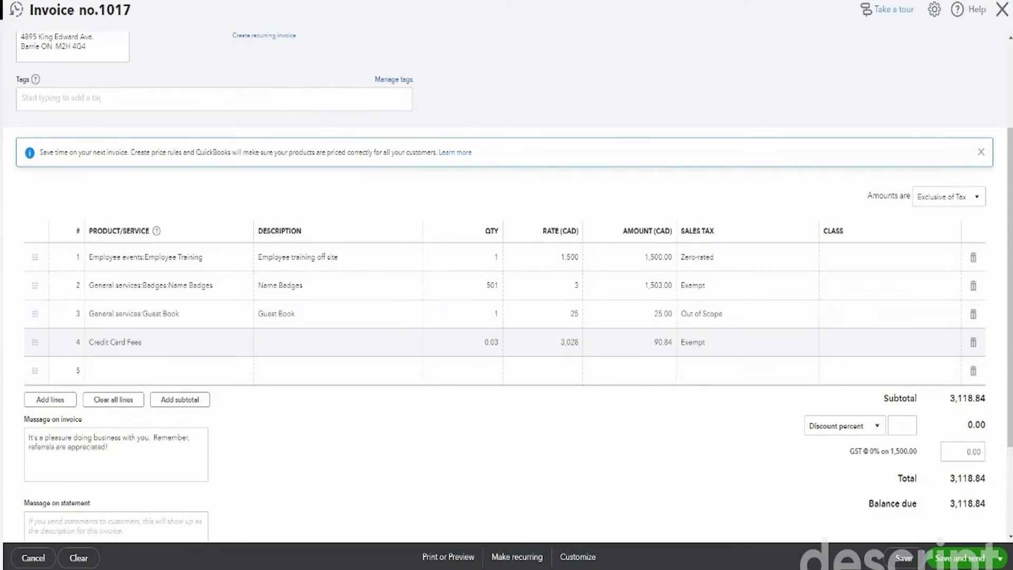
Save and close the invoice, and review the Profit and Loss report for the credit card fee income.
click(908, 564)
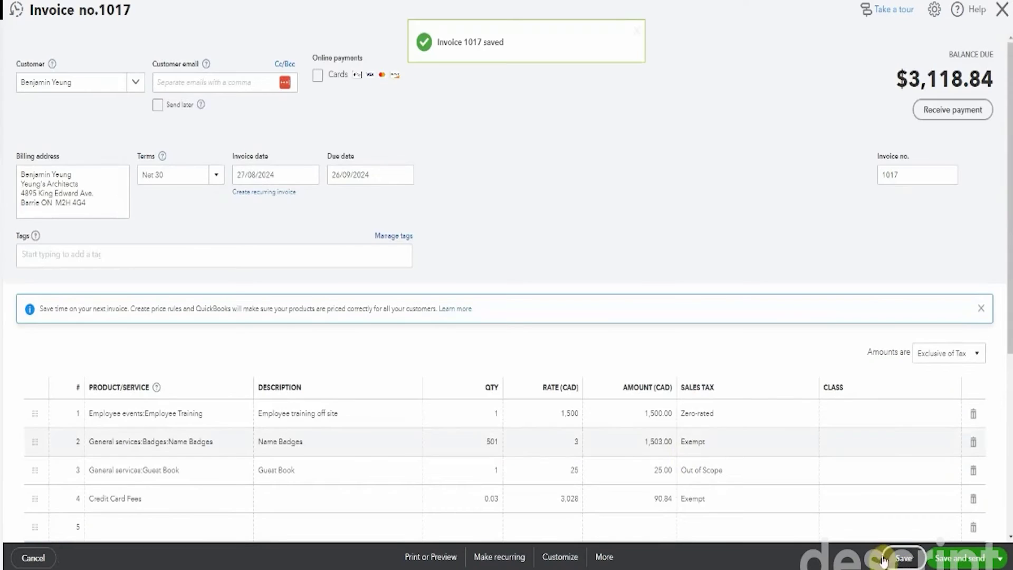
click(1001, 18)
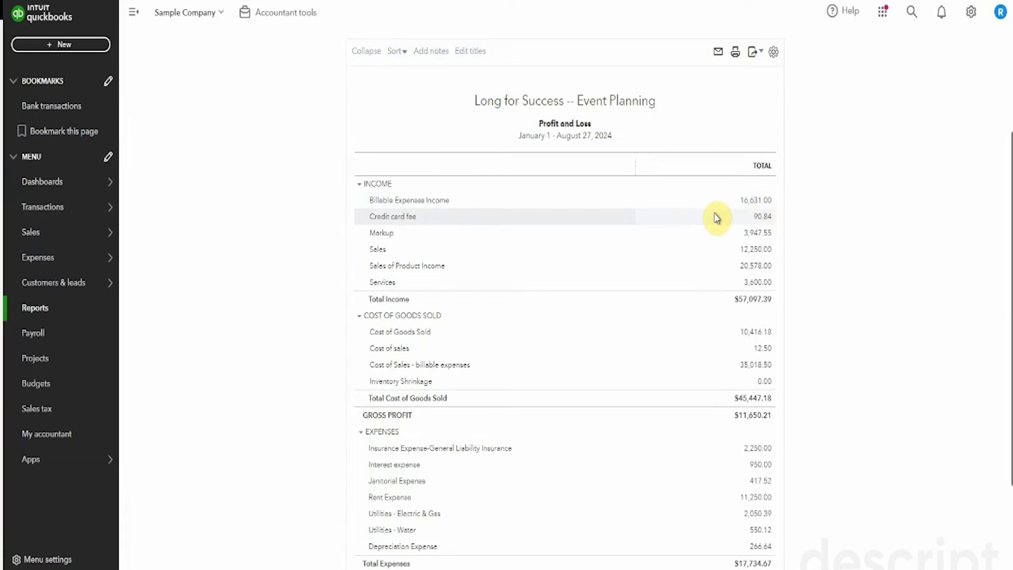
scroll(717, 218, down, 1)
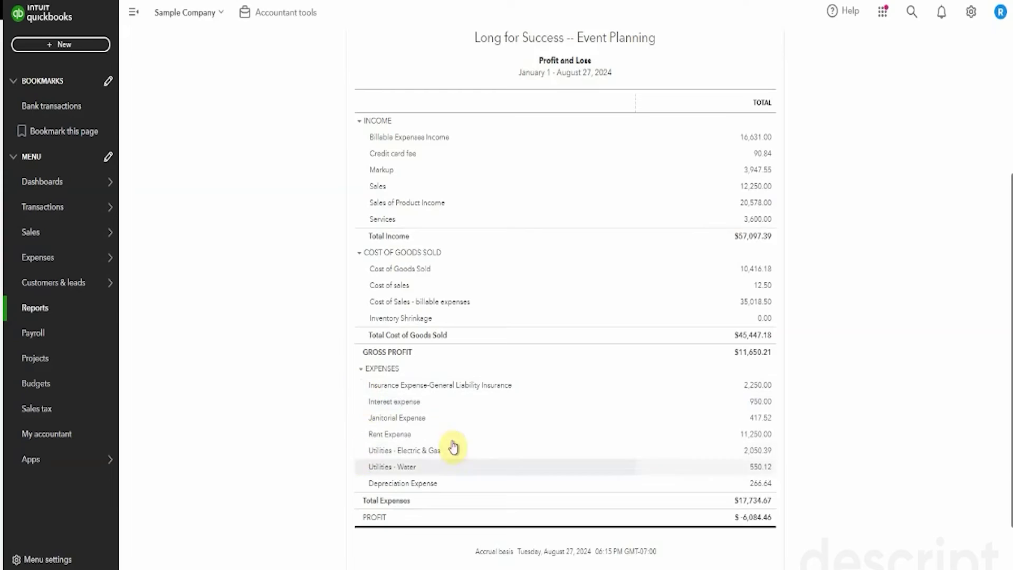